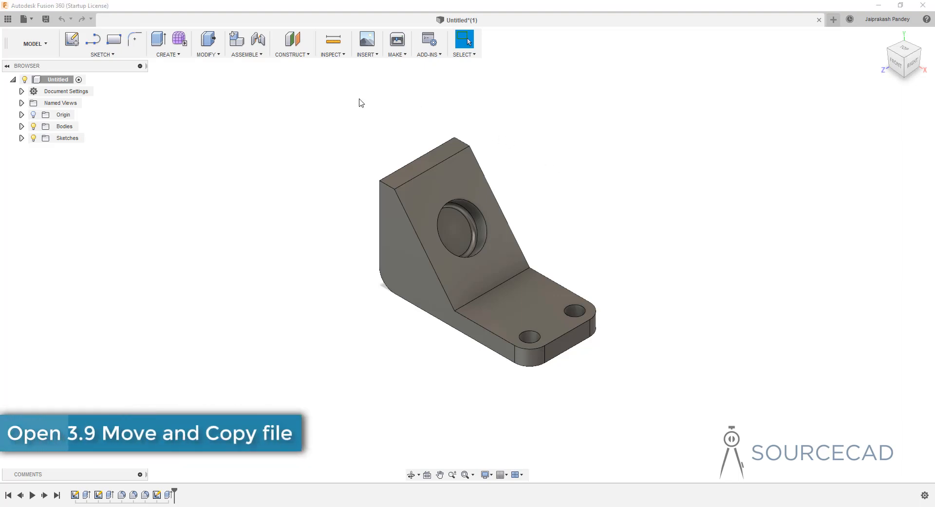
Start Move/Copy with Bodies as the move object and select the bracket body, clearing and reselecting it once.
left_click(208, 55)
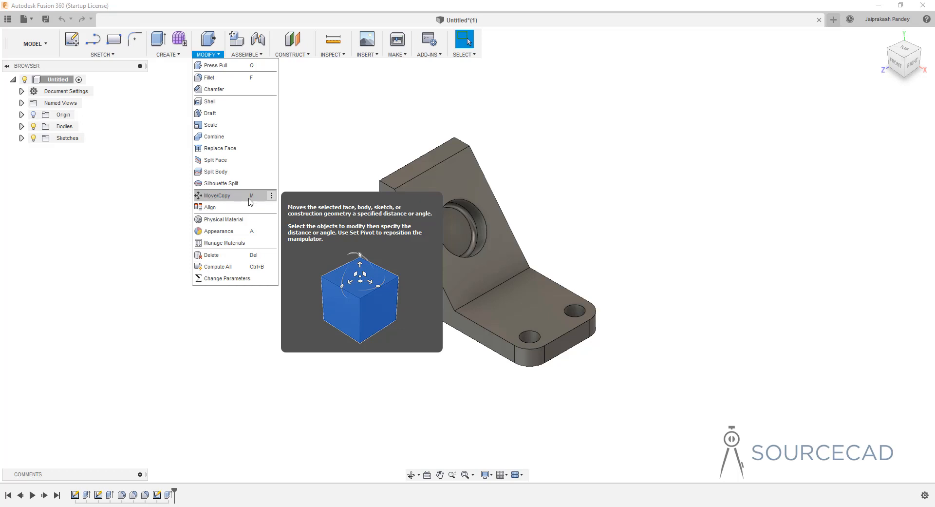
left_click(221, 197)
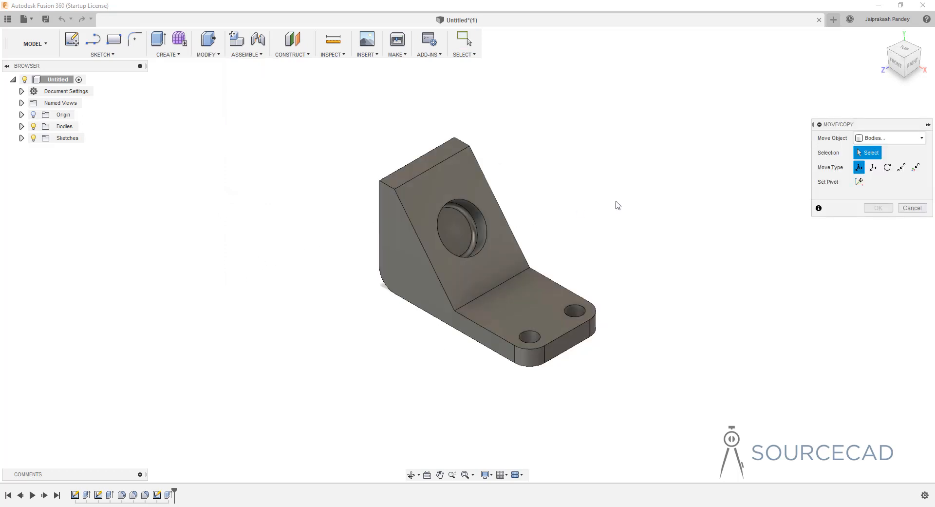
left_click(877, 138)
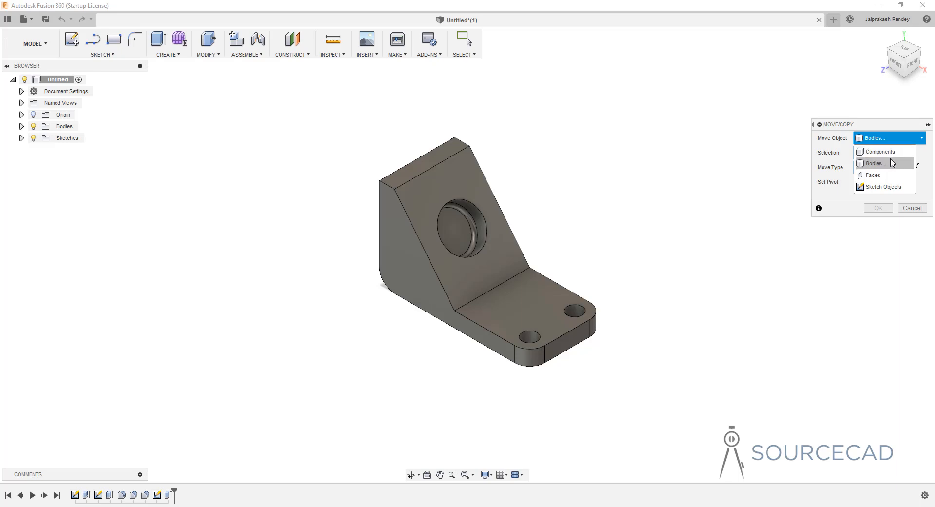
left_click(880, 166)
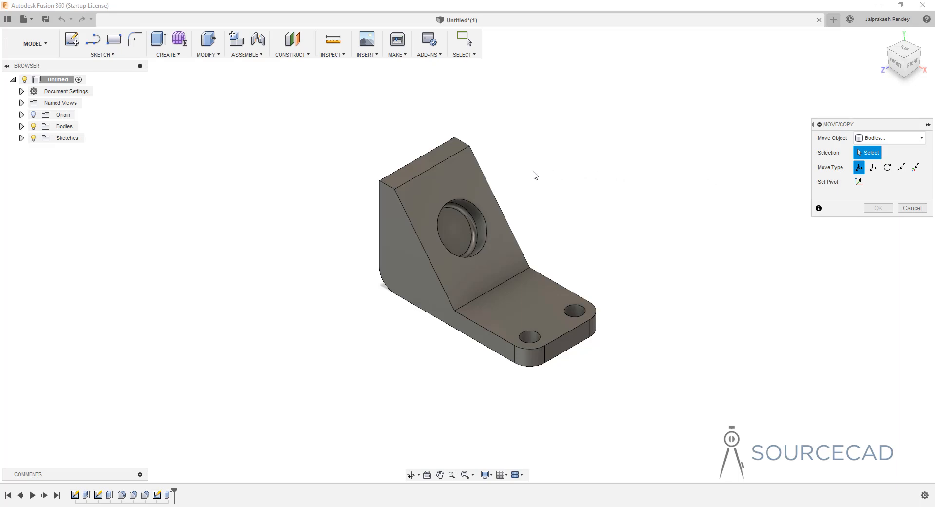
left_click(448, 182)
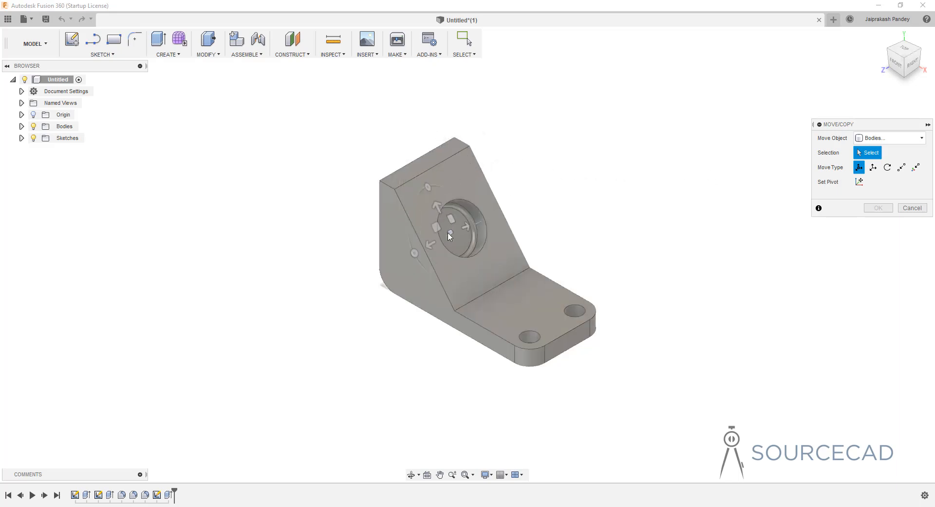
left_click(469, 241)
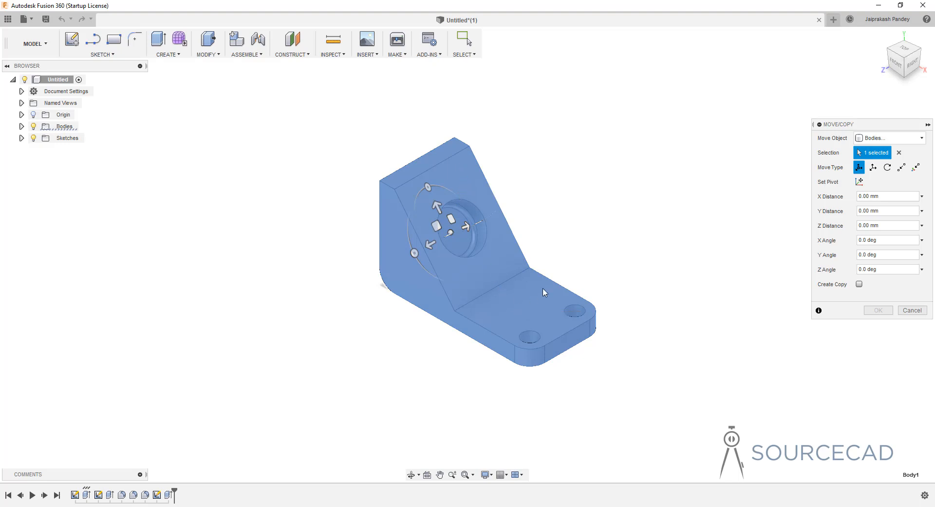
left_click(900, 153)
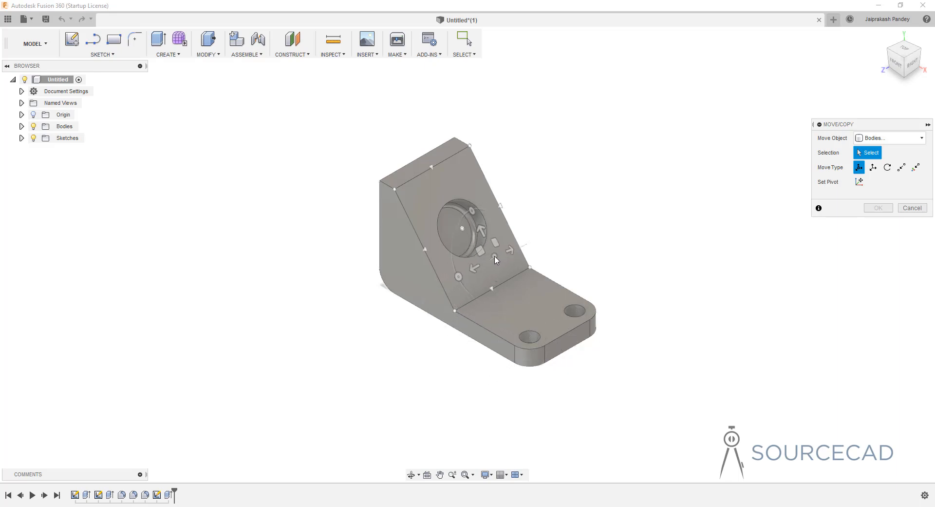
left_click(532, 315)
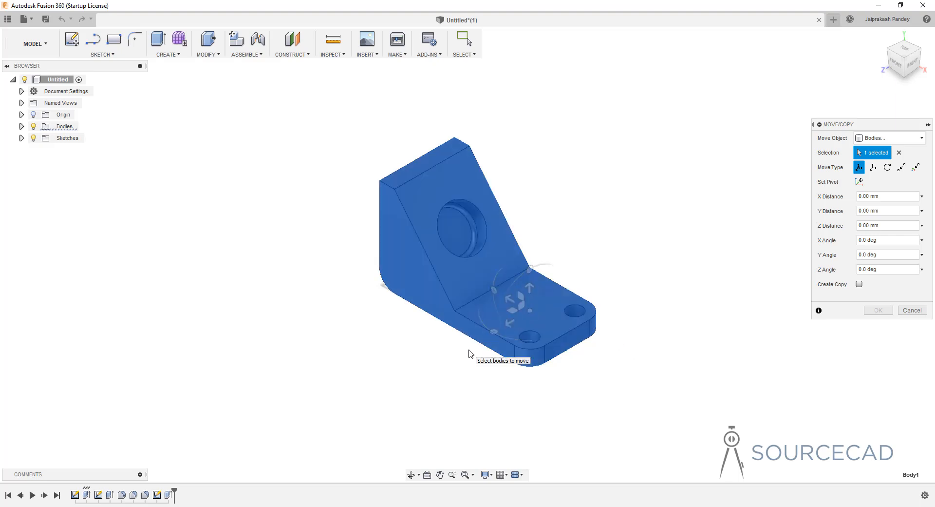
Free-move the bracket body about 3.8 mm along Z and about -4.4 mm along X.
mouse_move(470, 353)
middle_mouse_down("shift")
mouse_move(522, 344)
mouse_move(486, 332)
mouse_move(480, 340)
middle_mouse_up("shift")
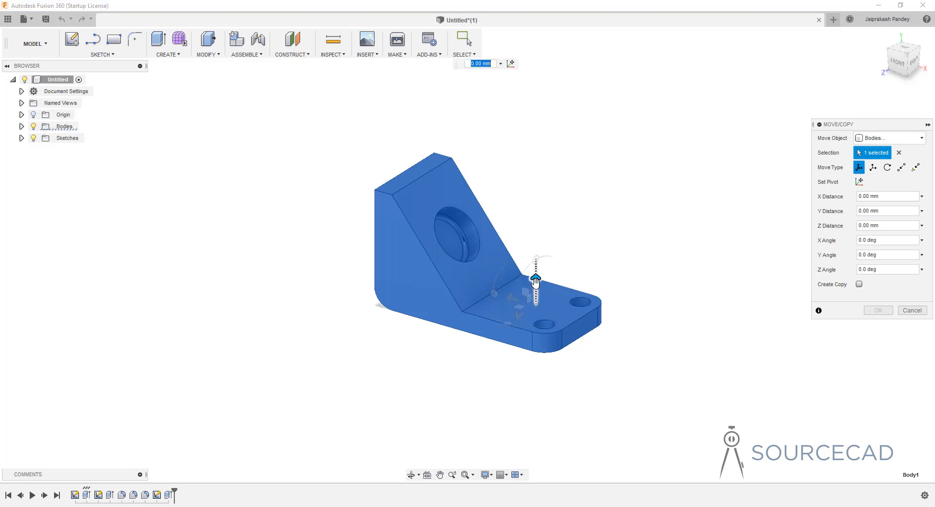
left_click_drag(535, 281, 543, 210)
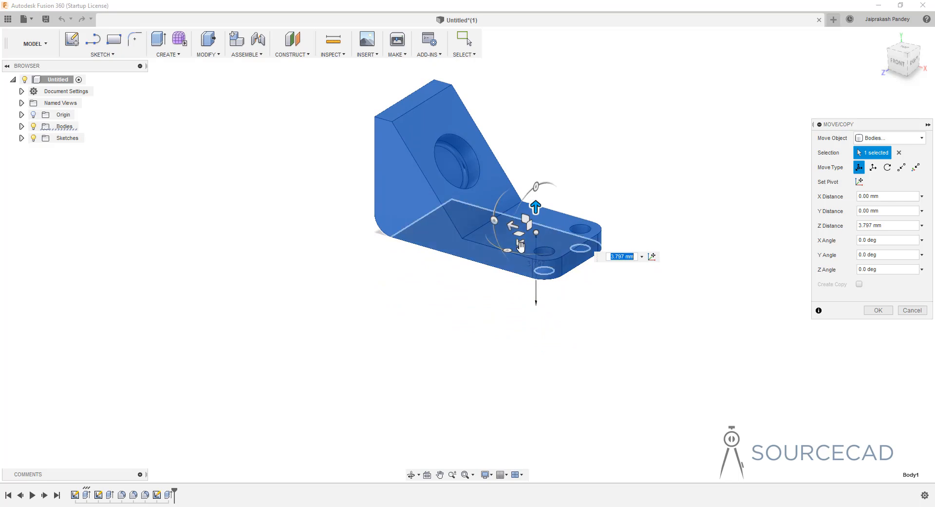
left_click_drag(515, 246, 540, 296)
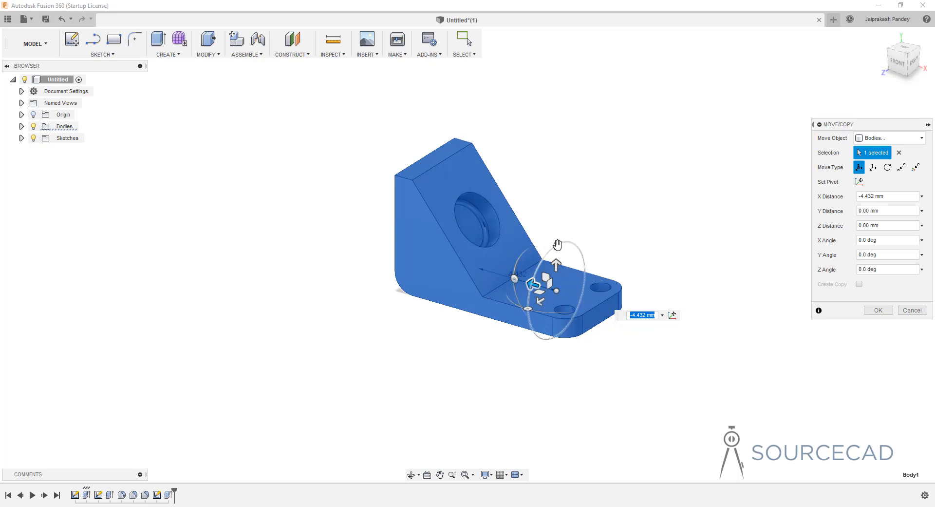
Rotate the bracket body freely by -45 degrees about X, about -37.6 degrees about Y and about -25.6 degrees about Z.
left_click_drag(558, 244, 537, 270)
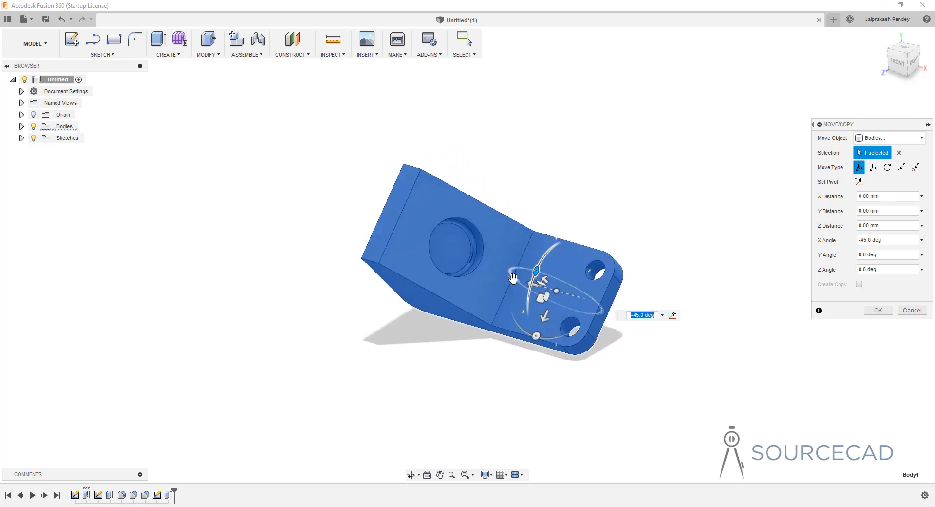
mouse_move(514, 278)
left_mouse_down()
mouse_move(520, 268)
mouse_move(513, 276)
left_mouse_up()
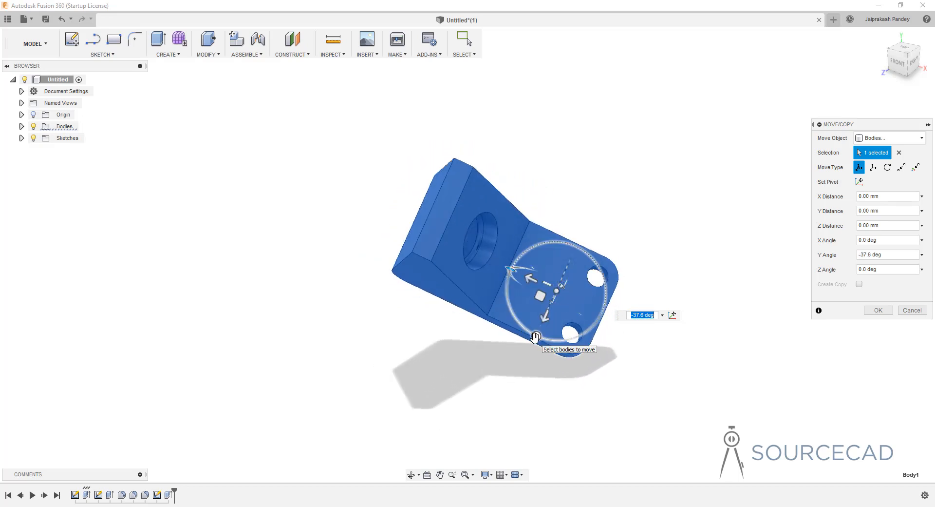
left_click_drag(535, 336, 520, 323)
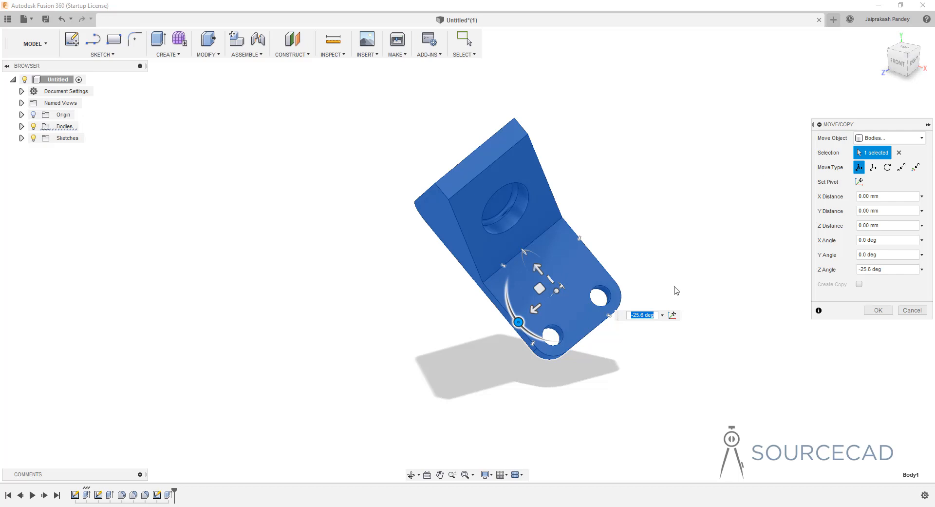
Shift the bracket in its XY plane by about 1.0 and 0.2 mm and its YZ plane by about 0.1 and -1.0 mm; cancel Move/Copy.
middle_click_drag(674, 290, 671, 272, "shift")
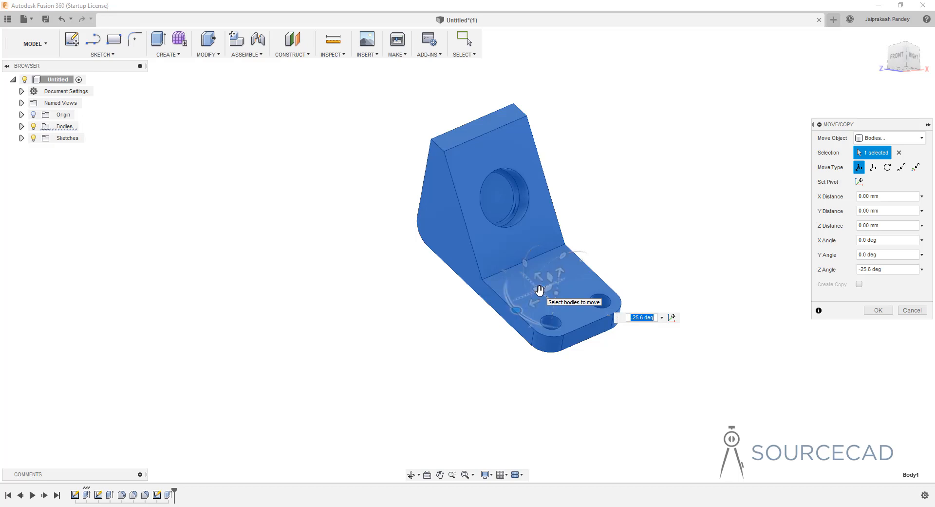
middle_click_drag(539, 291, 541, 297, "shift")
left_click_drag(541, 297, 513, 298)
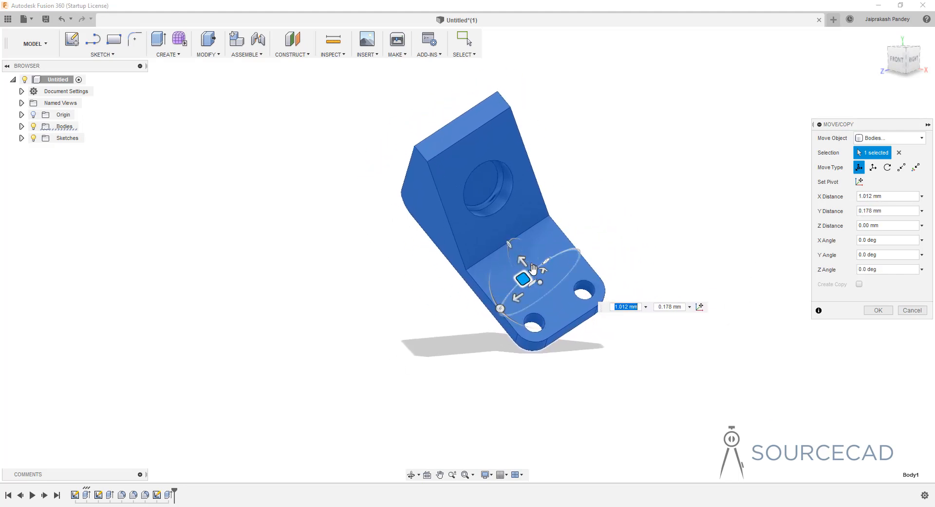
left_click_drag(532, 267, 517, 285)
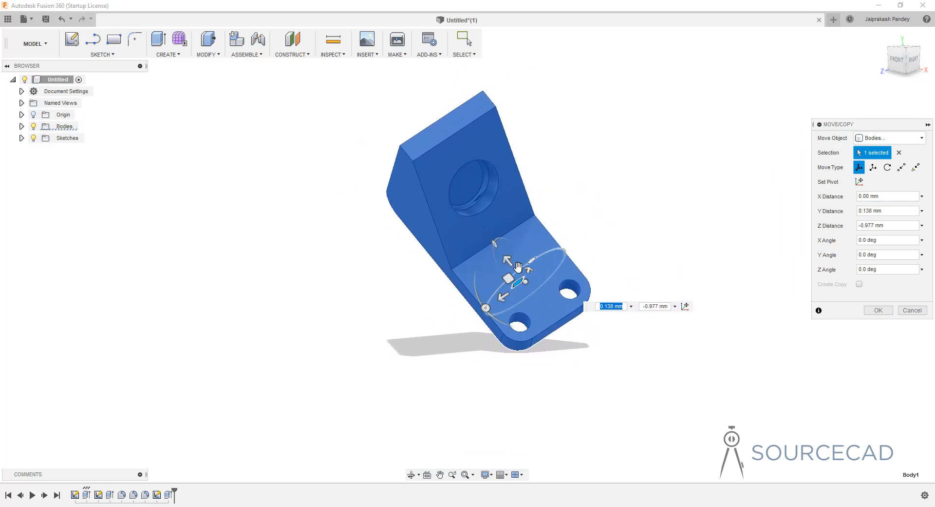
left_click(520, 268)
left_click(508, 278)
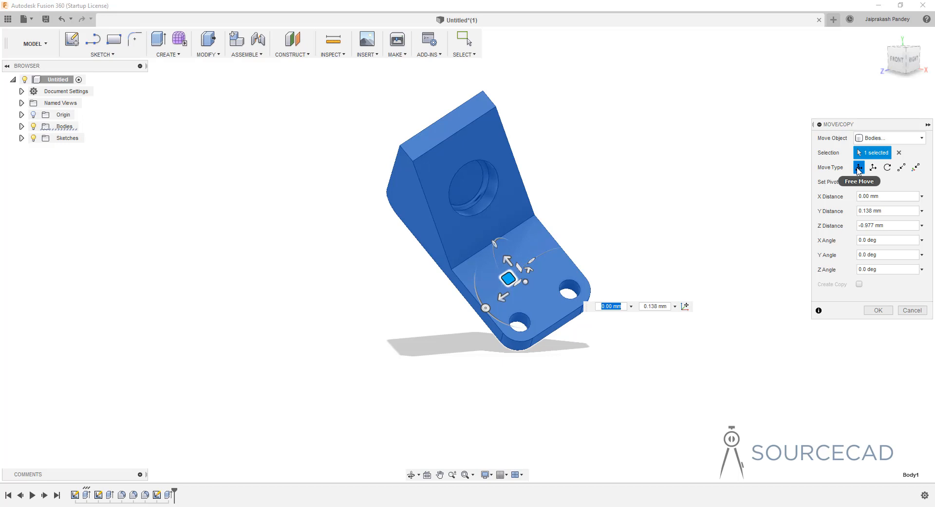
left_click(922, 311)
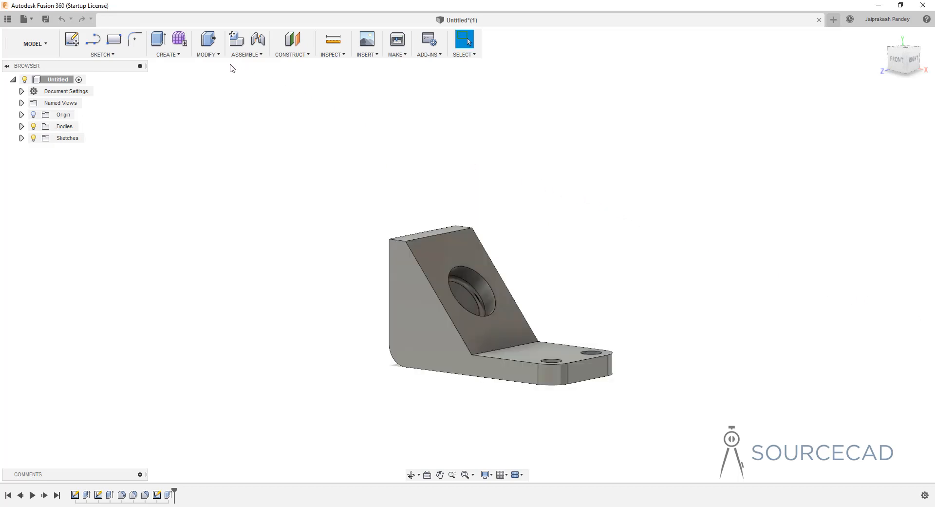
Restart Move/Copy on the bracket body and switch the move type to Translate.
left_click(207, 54)
key("m")
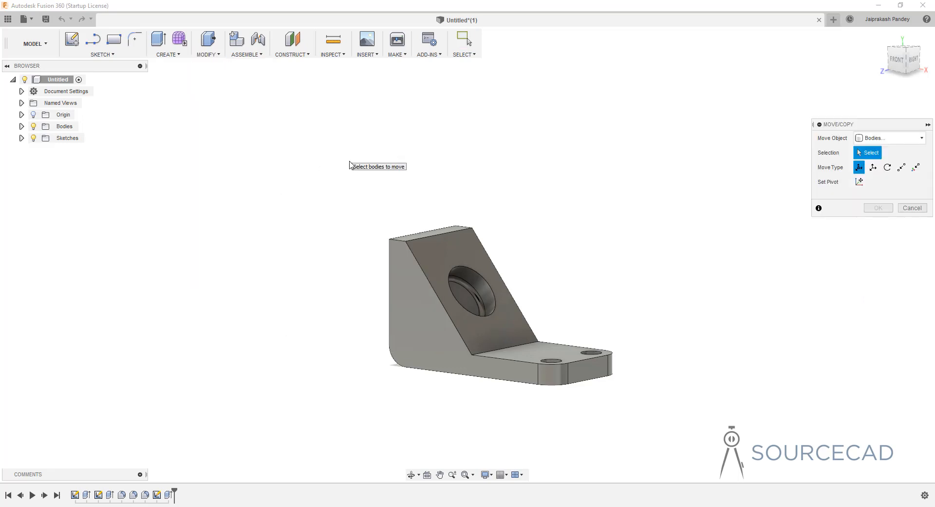
left_click(541, 357)
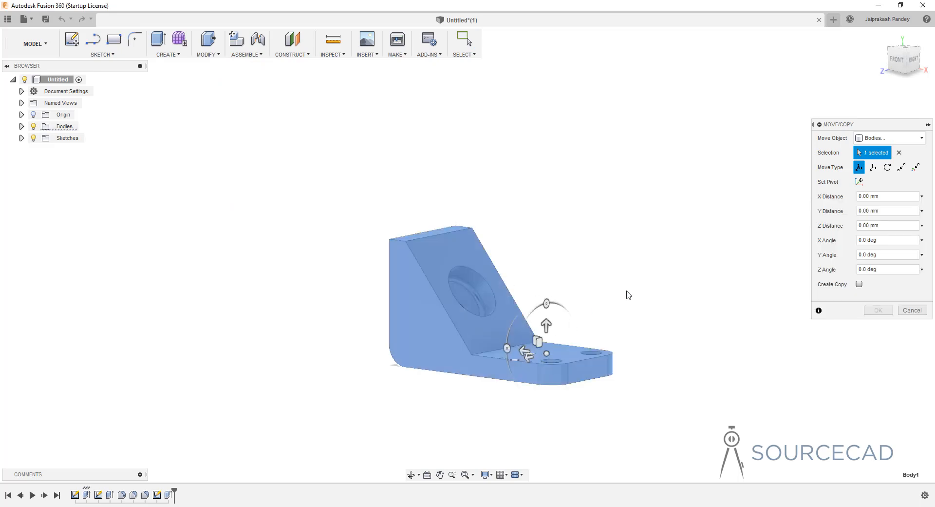
left_click(874, 168)
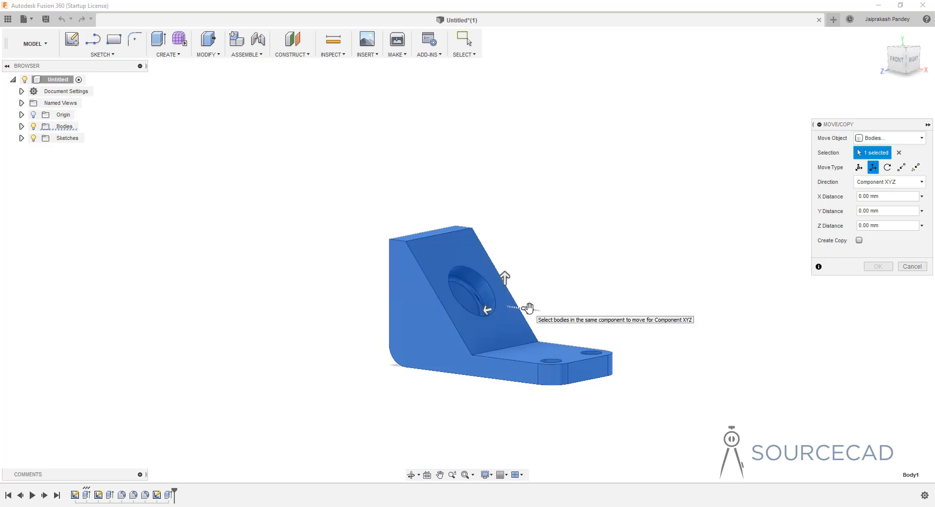
Try the Rotate move type about the edge where the sloped face meets the base, and clear that axis.
middle_click_drag(528, 261, 530, 268, "shift")
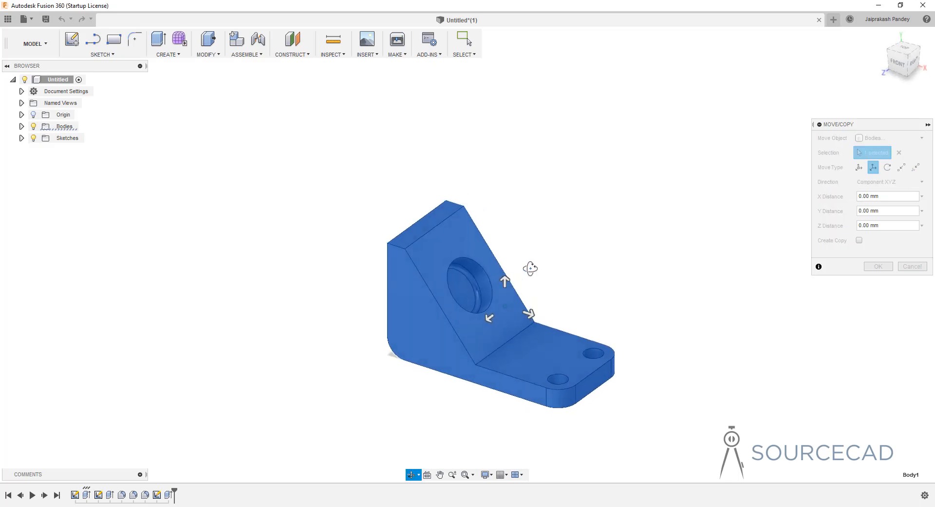
left_click(888, 167)
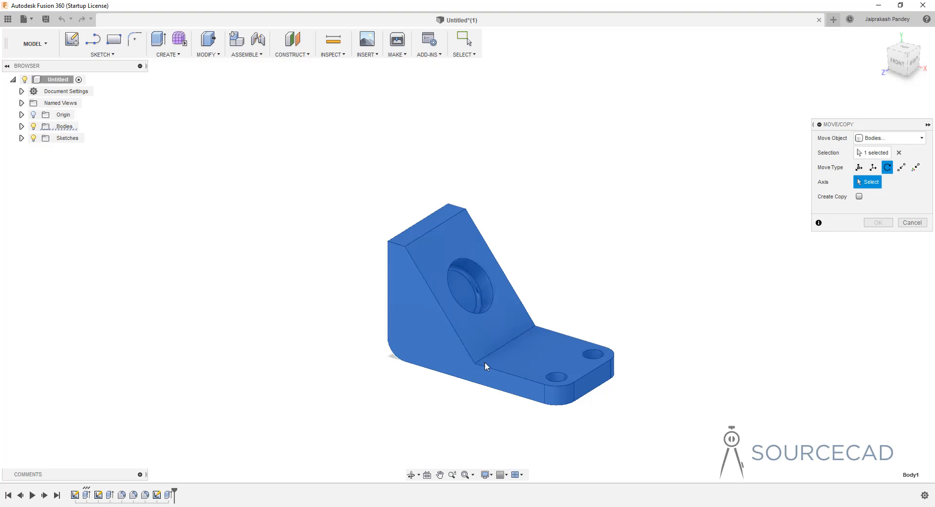
left_click(510, 339)
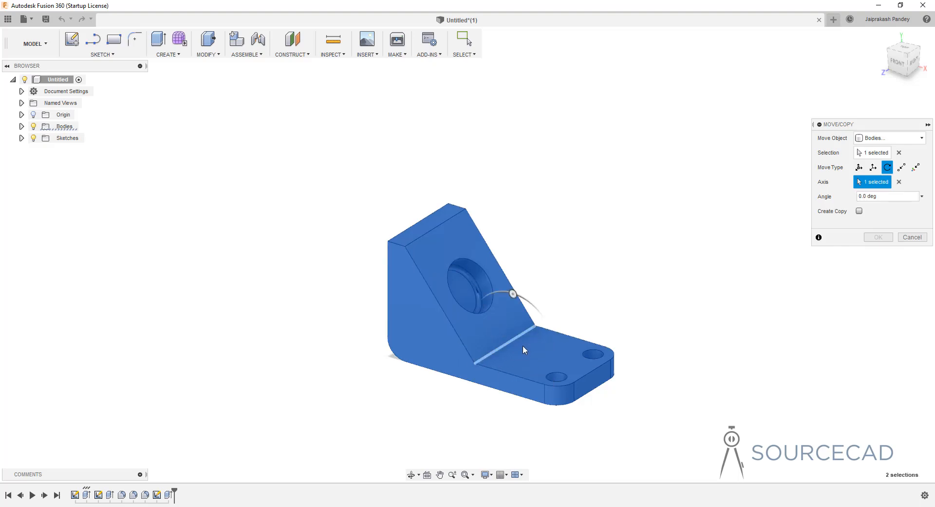
mouse_move(514, 295)
left_mouse_down()
mouse_move(518, 309)
mouse_move(511, 301)
left_mouse_up()
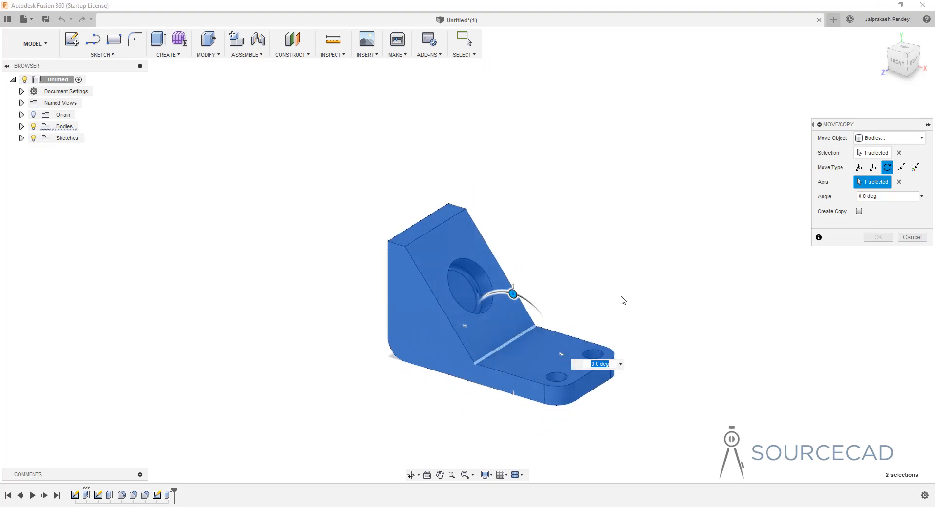
left_click(899, 182)
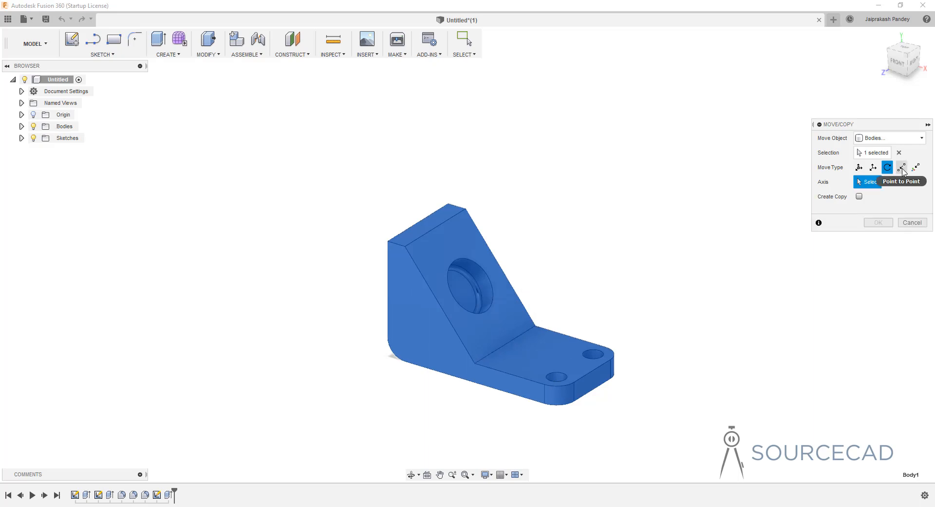
Try a Point to Point move of the bracket from the sloped face's near upper corner to its far upper corner, and cancel.
left_click(902, 168)
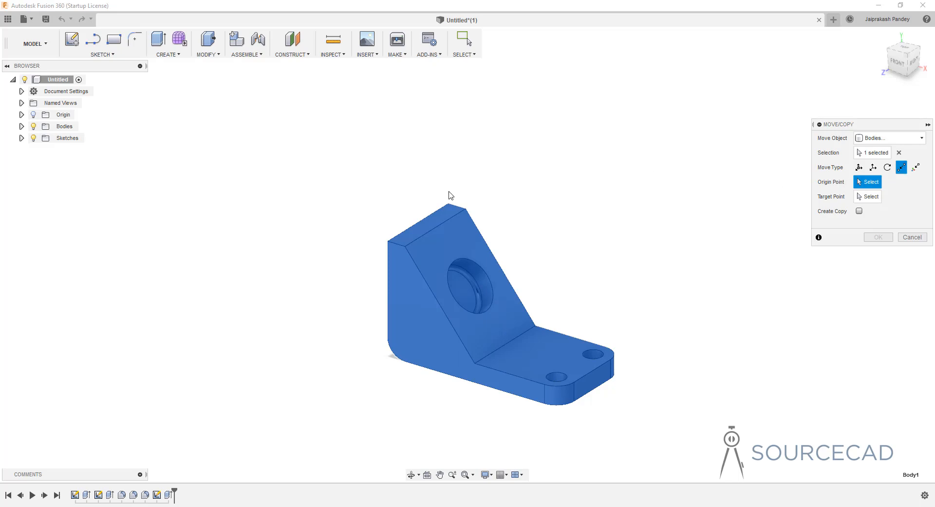
left_click(407, 245)
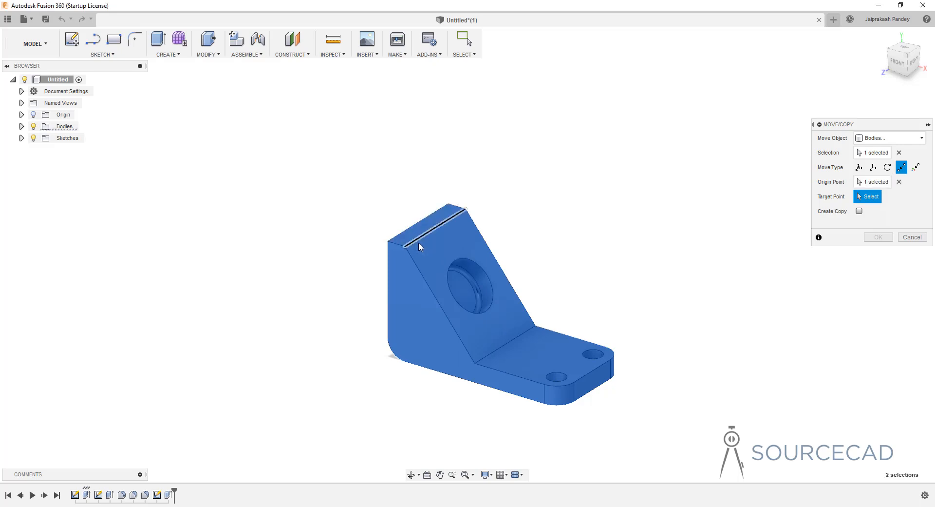
left_click(466, 209)
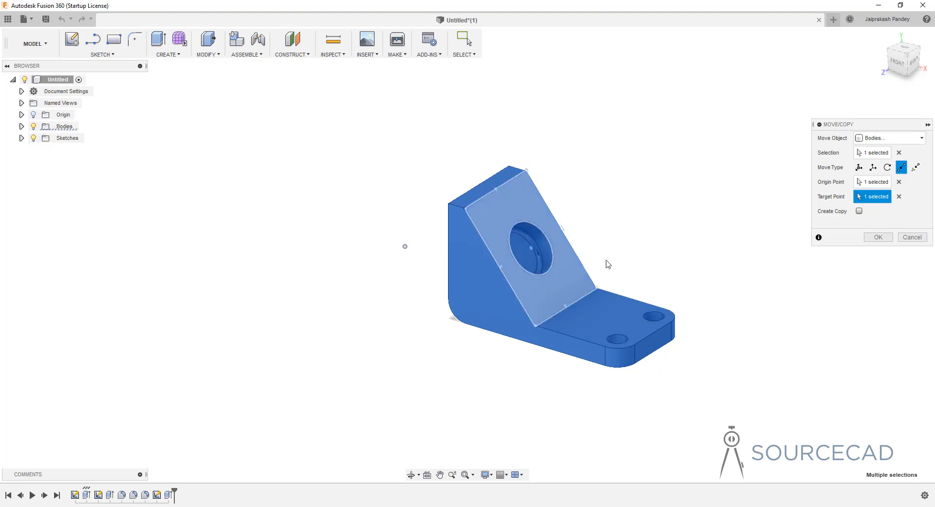
left_click(912, 238)
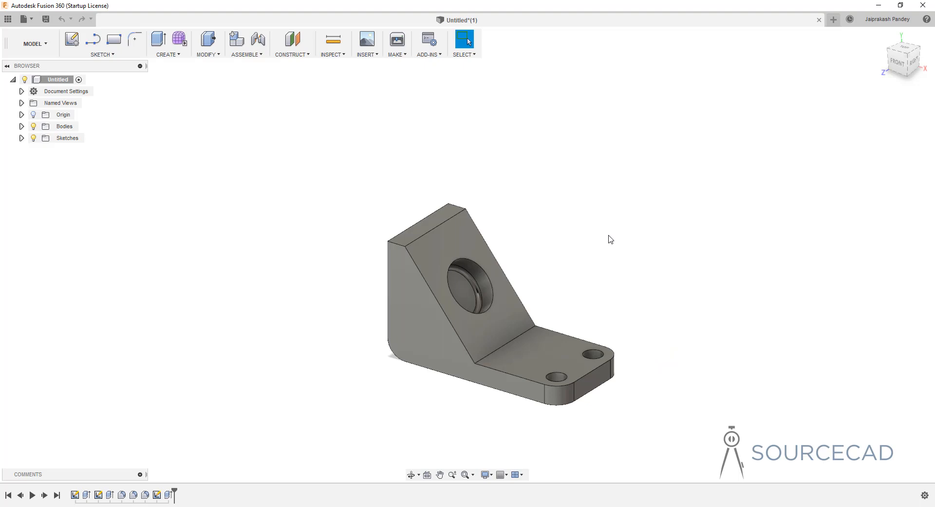
Create a copy of the bracket body with Move/Copy, offset about 10.6 mm along Z from the original.
key("m")
left_click(511, 315)
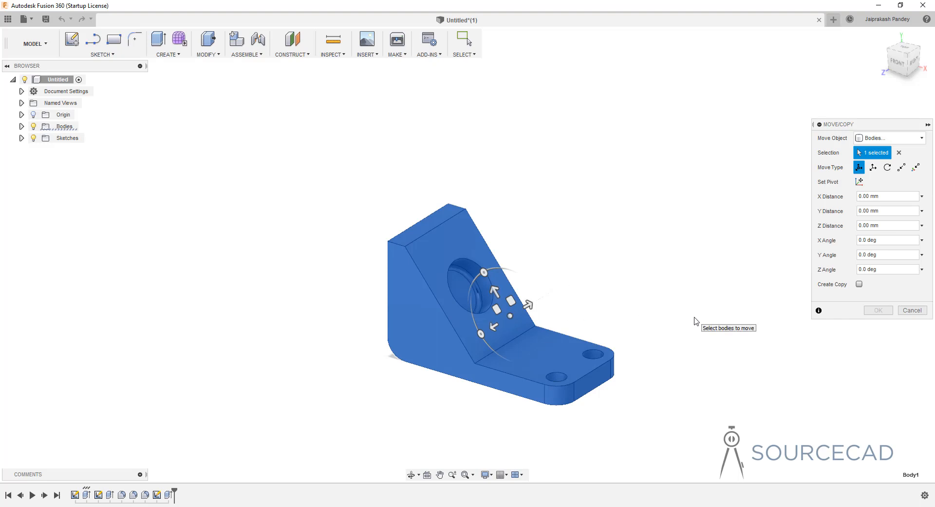
left_click(859, 285)
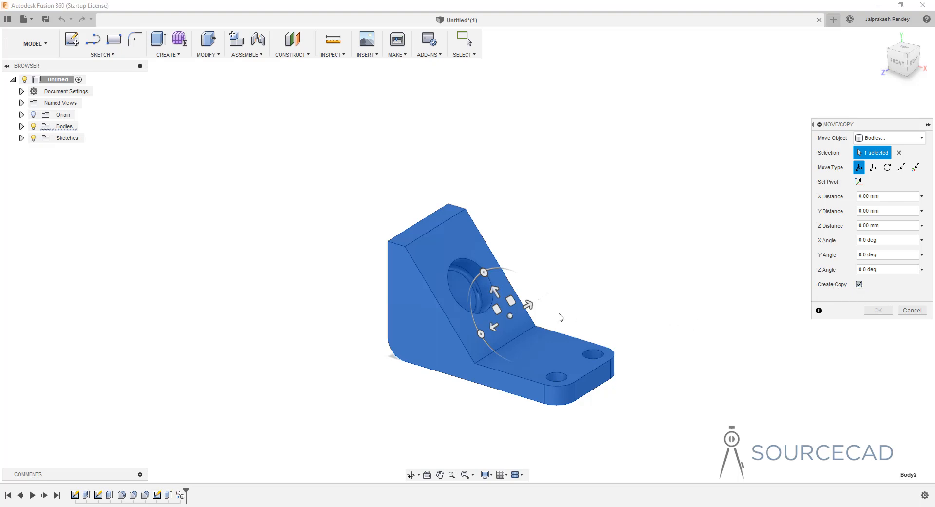
left_click_drag(528, 302, 675, 223)
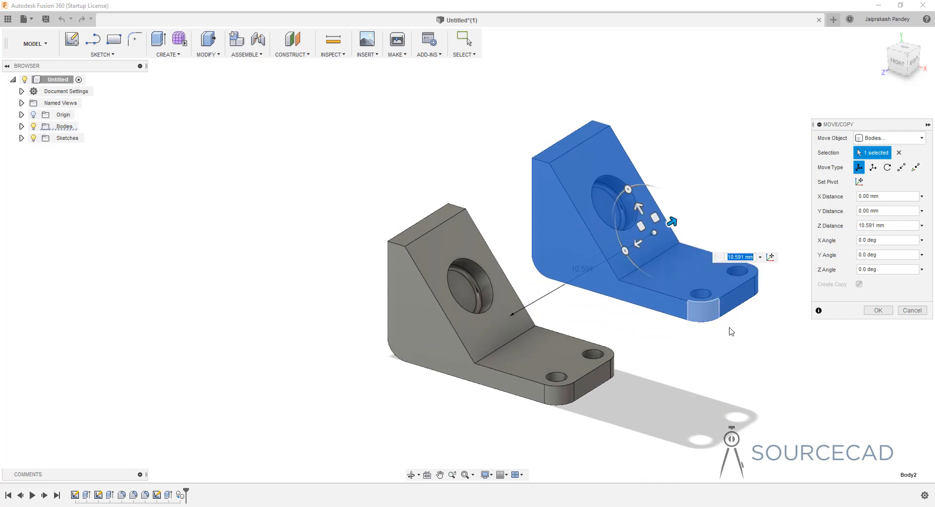
left_click(876, 312)
mouse_move(608, 326)
middle_mouse_down("shift")
mouse_move(520, 319)
mouse_move(632, 314)
mouse_move(604, 320)
middle_mouse_up("shift")
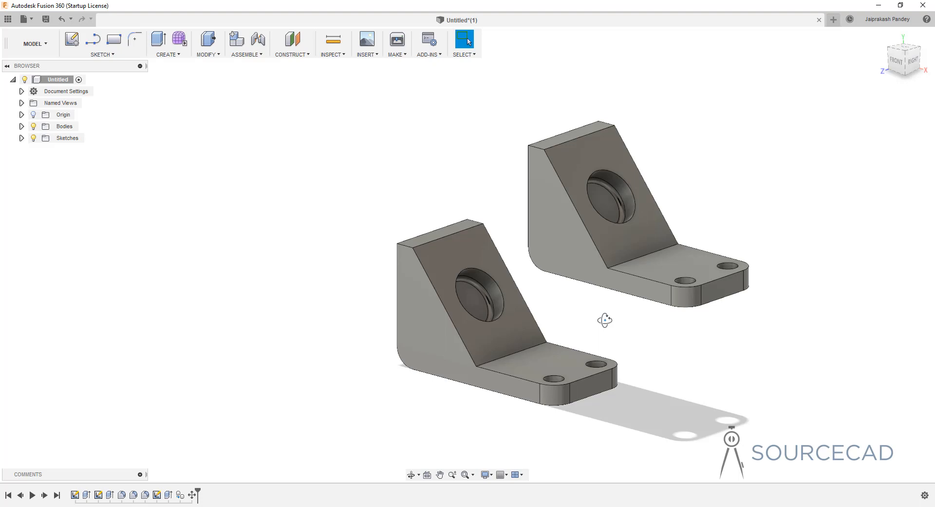
Undo the offset copy of the bracket body.
key("ctrl+z")
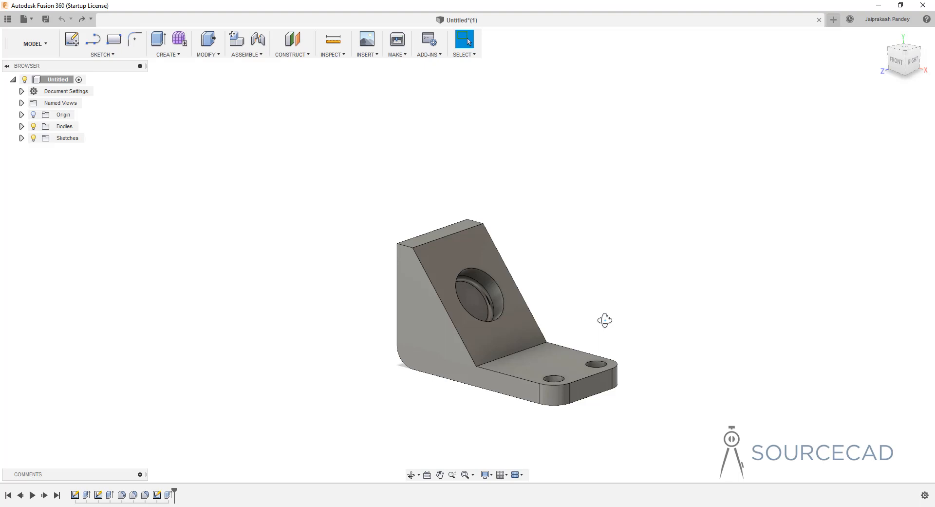
middle_click_drag(583, 324, 526, 290)
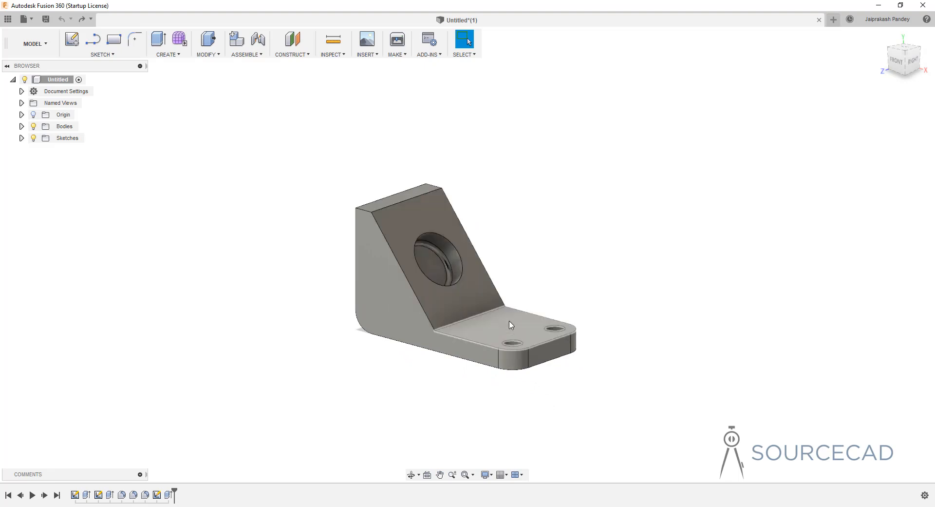
middle_click_drag(510, 325, 567, 340, "shift")
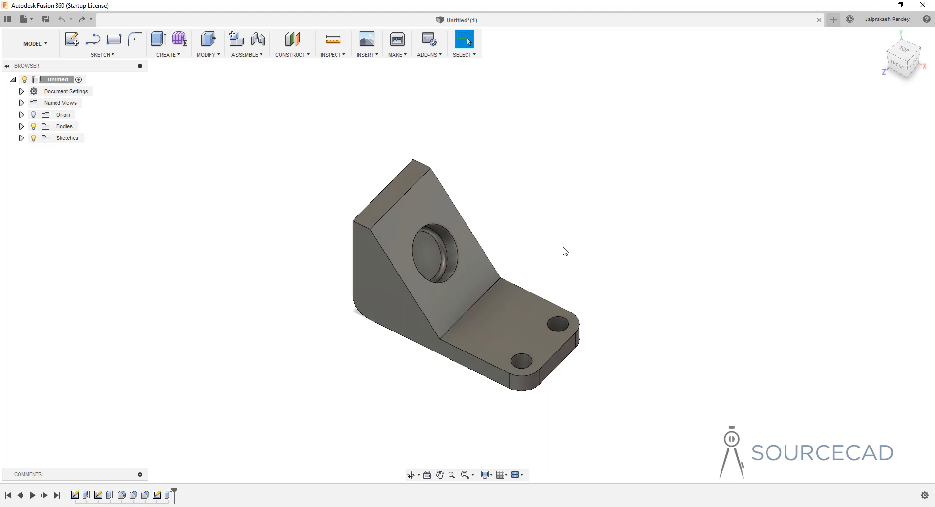
Move the faces of both base mounting holes about 1.5 mm along Y toward the sloped face with Move/Copy set to Faces.
key("m")
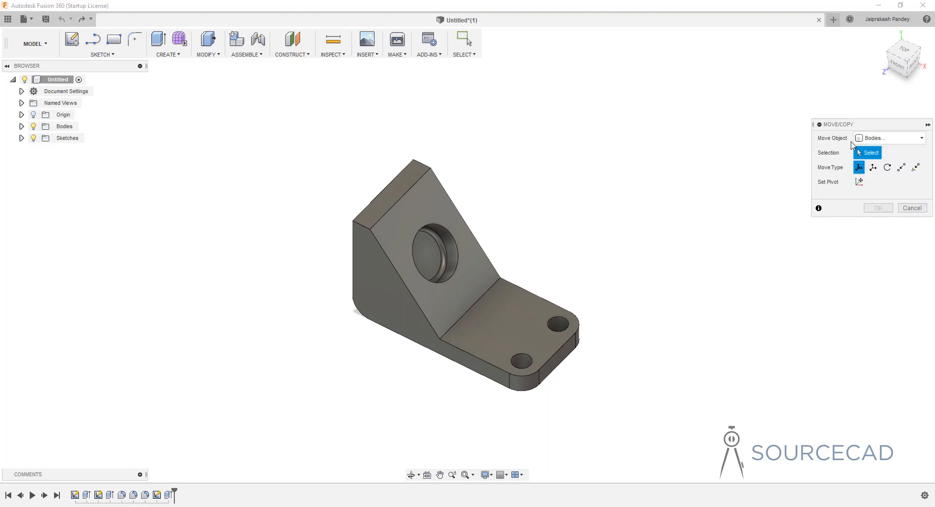
left_click(873, 140)
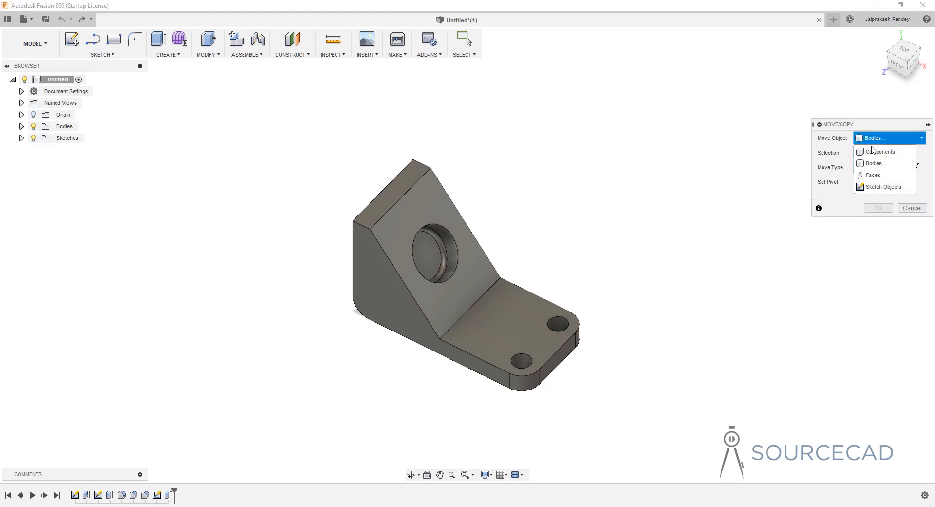
left_click(885, 176)
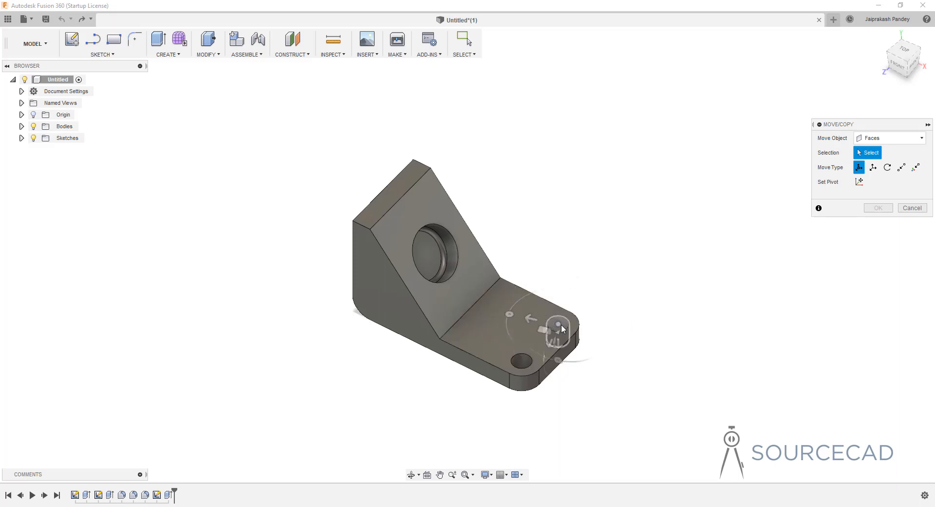
left_click(562, 329)
left_click(523, 361)
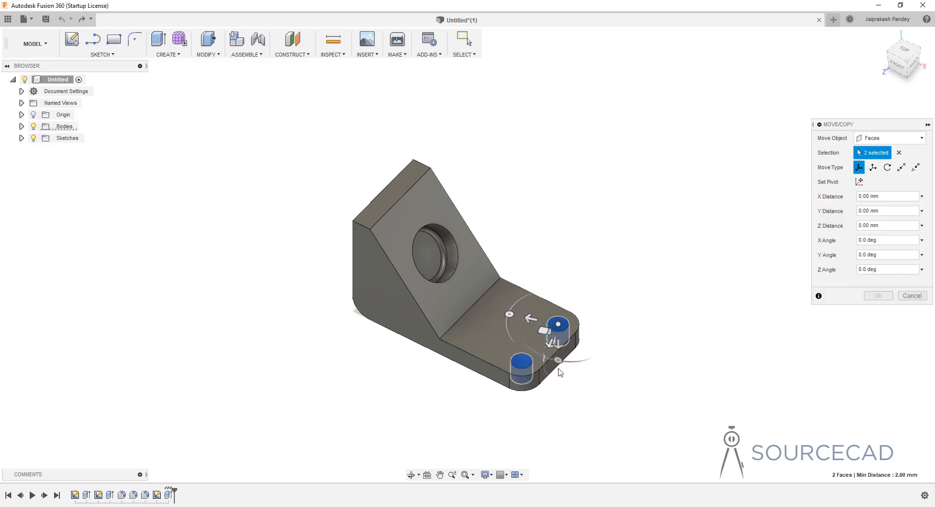
mouse_move(510, 314)
left_mouse_down()
mouse_move(540, 312)
mouse_move(512, 297)
left_mouse_up()
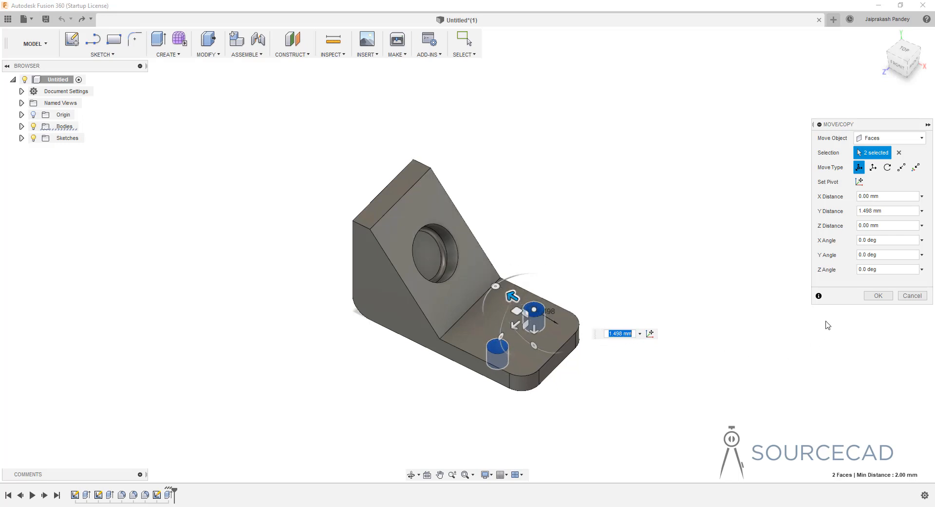
left_click(876, 297)
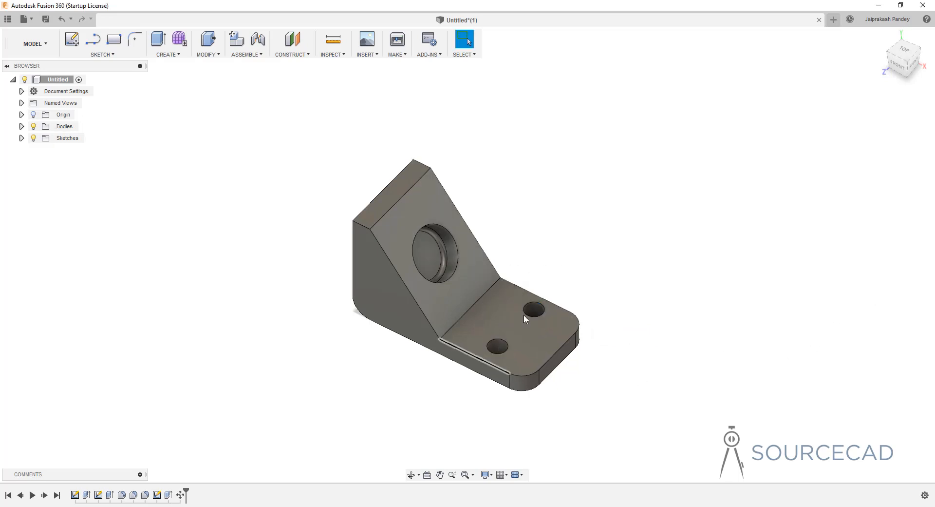